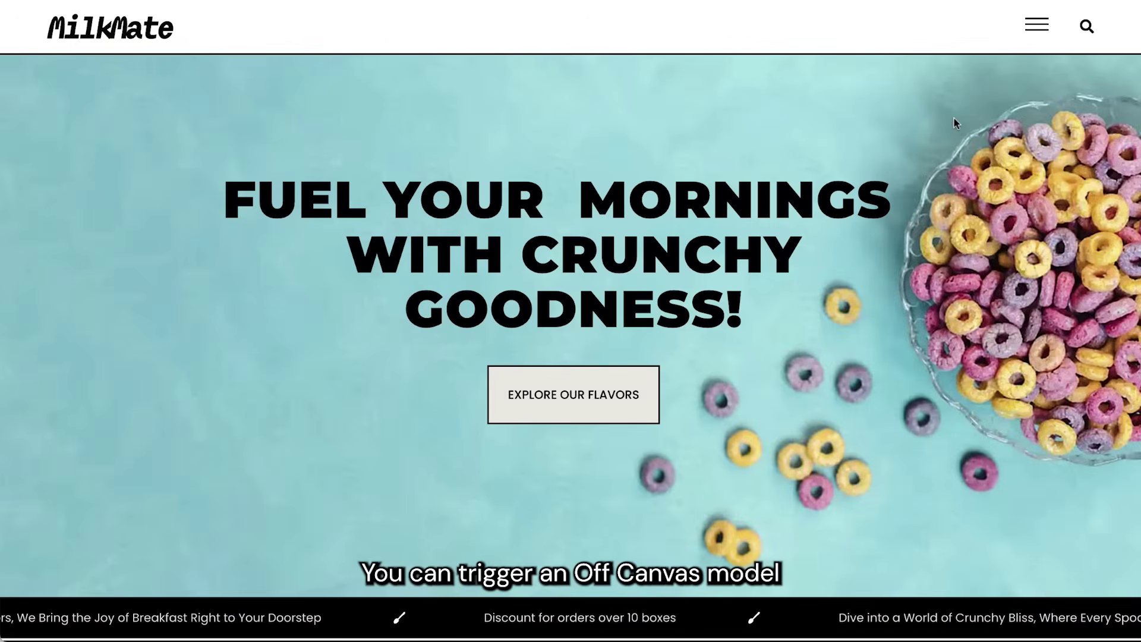
# - Open and close the side navigation menu, then scroll down to the cereal grid
pyautogui.click(1043, 26)
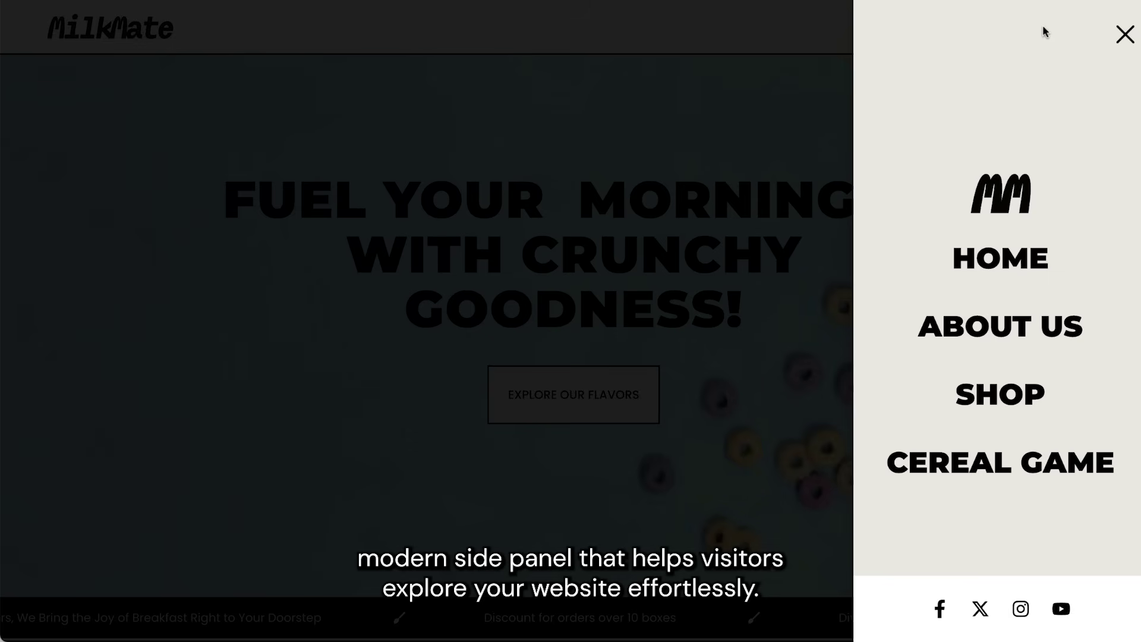
pyautogui.click(1124, 34)
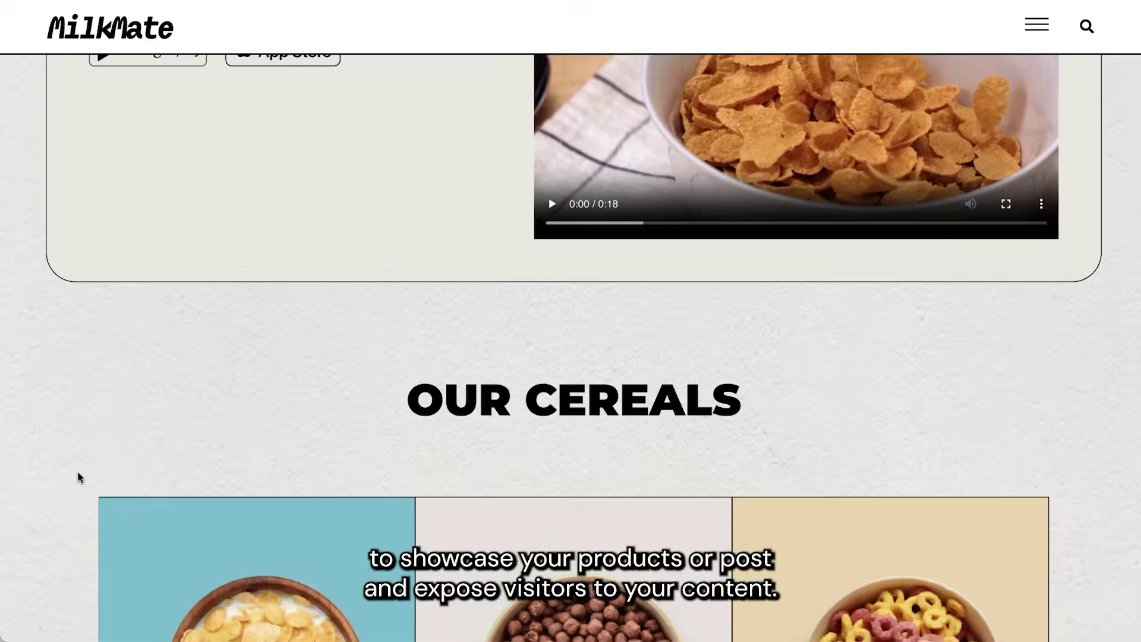
pyautogui.scroll(-9, 77, 475)
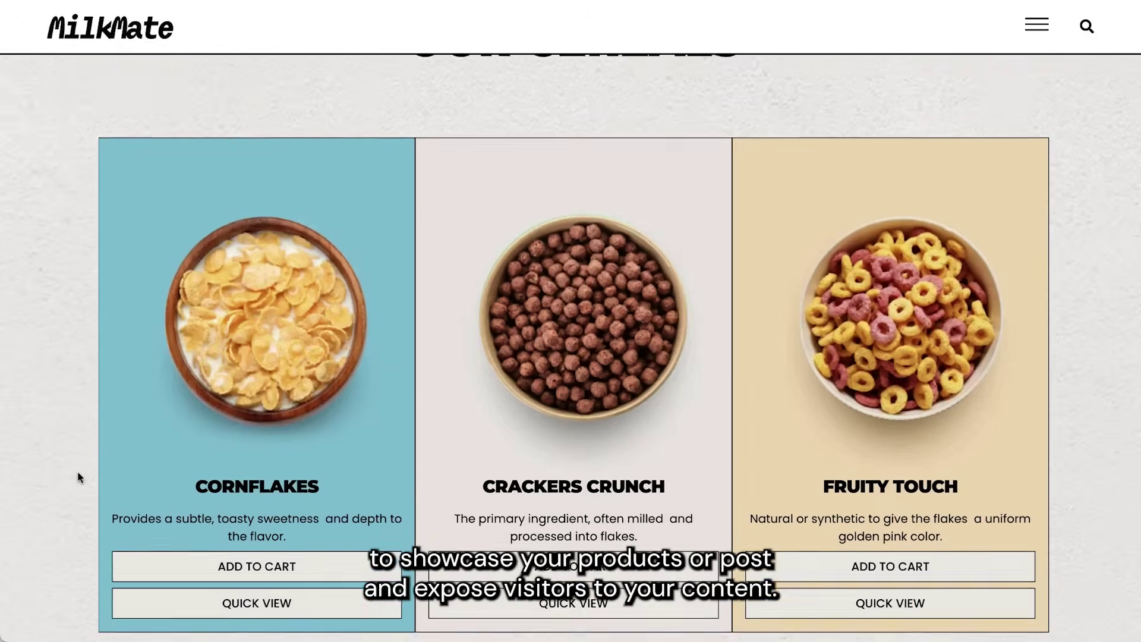
pyautogui.scroll(-6, 78, 475)
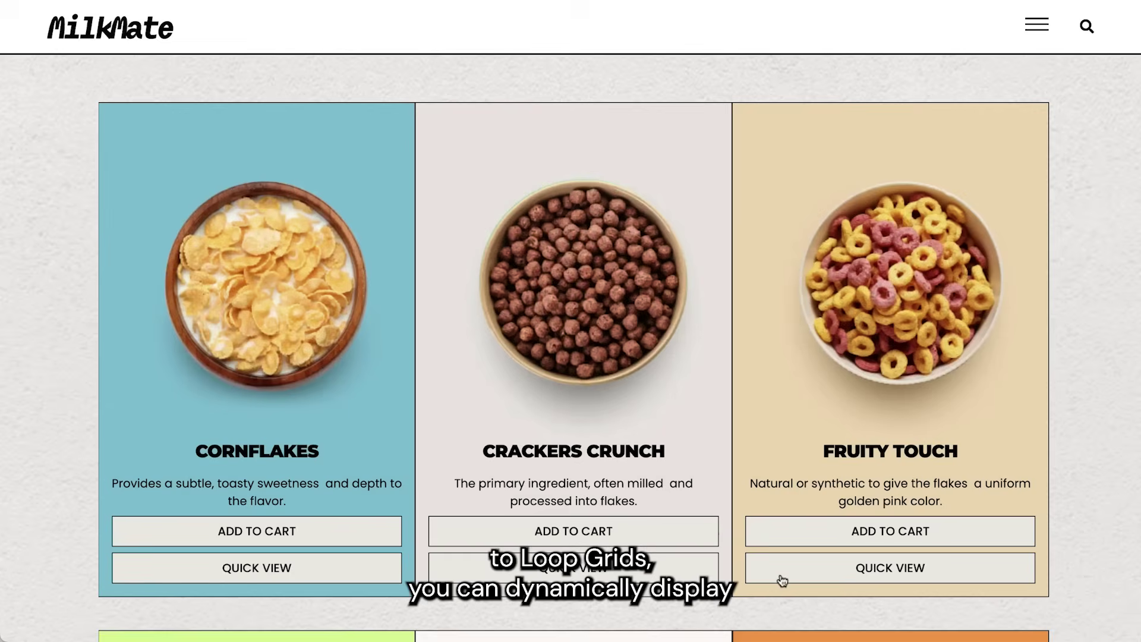
# - Add Fruity Touch to the cart from its Quick View window, then close the window
pyautogui.click(782, 574)
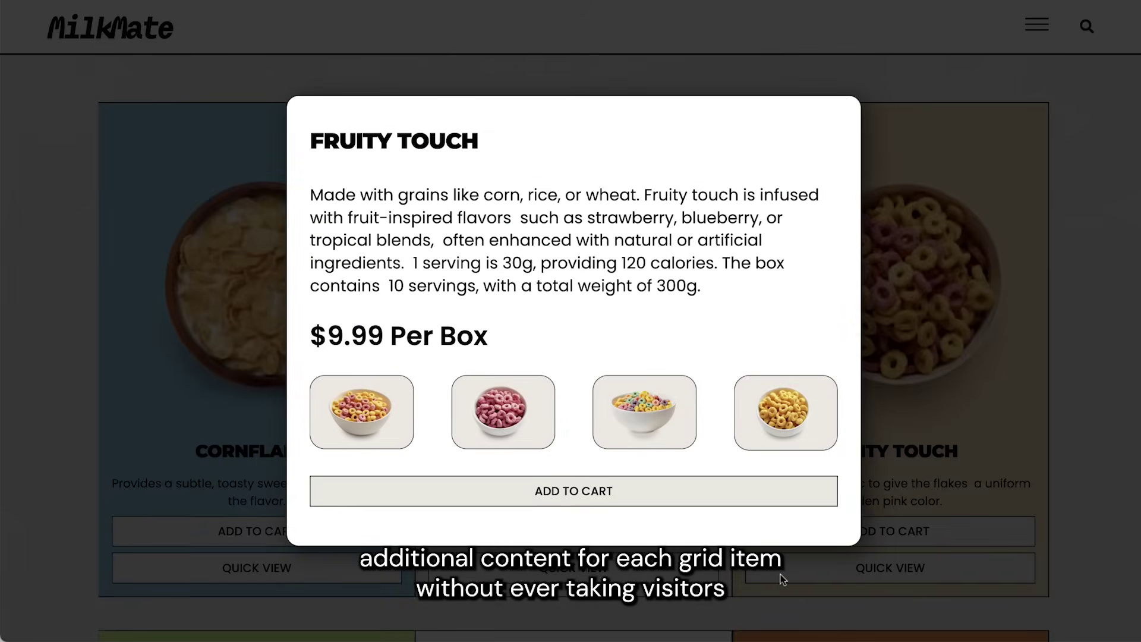
pyautogui.click(747, 494)
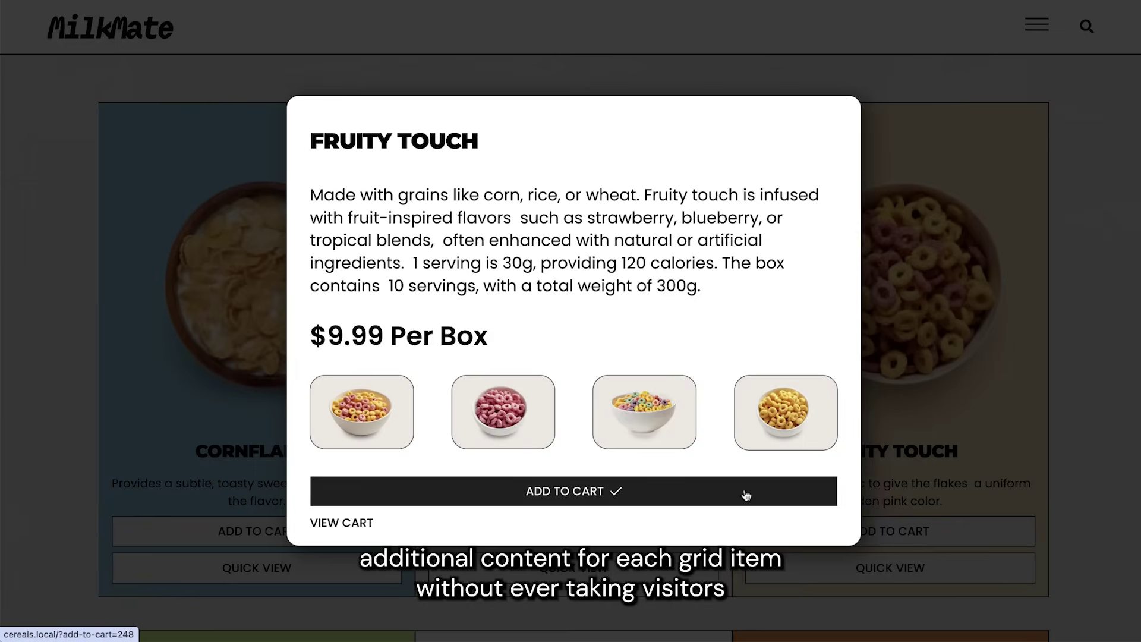
pyautogui.click(1101, 409)
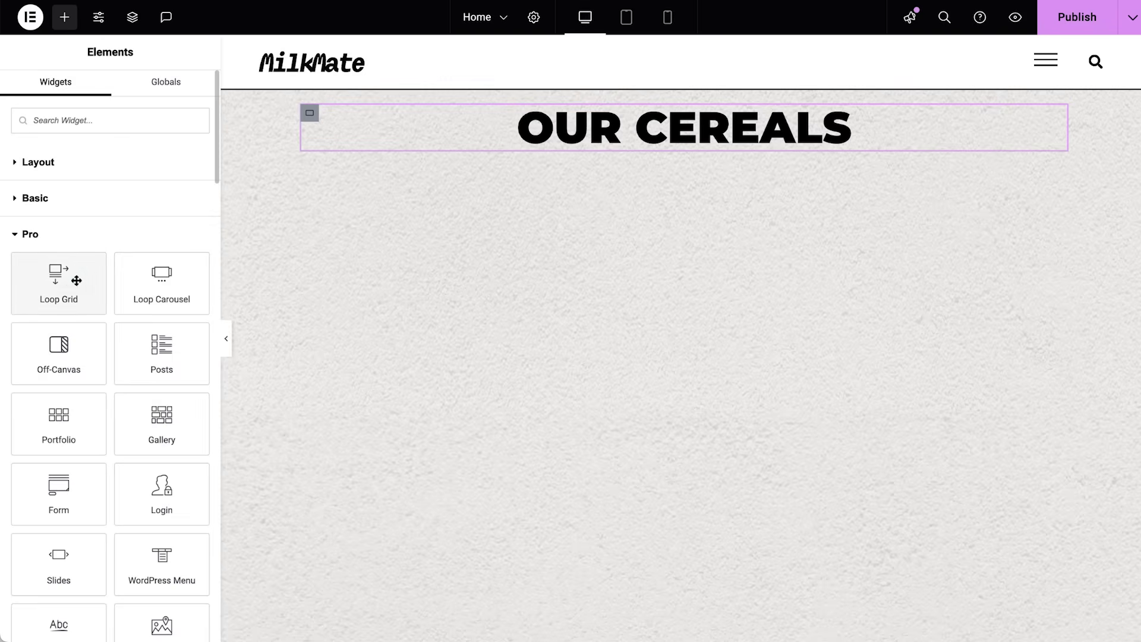
# - Place a Loop Grid and create a new loop template with a Flexbox card
pyautogui.moveTo(75, 278); pyautogui.dragTo(439, 163)
pyautogui.click(136, 274)
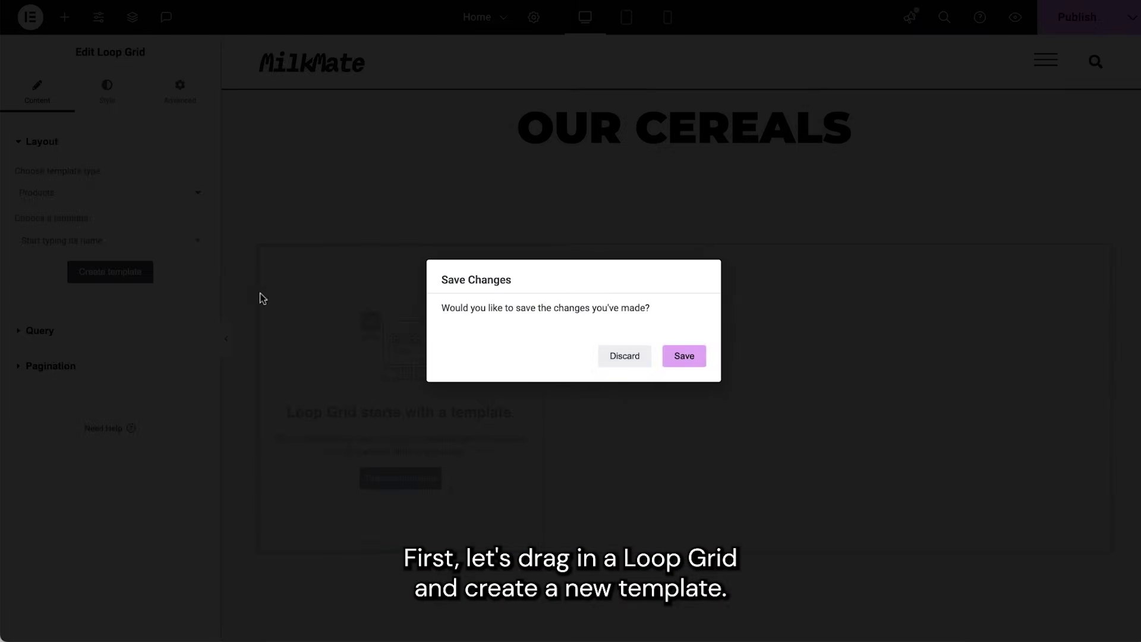
pyautogui.click(684, 357)
pyautogui.click(347, 331)
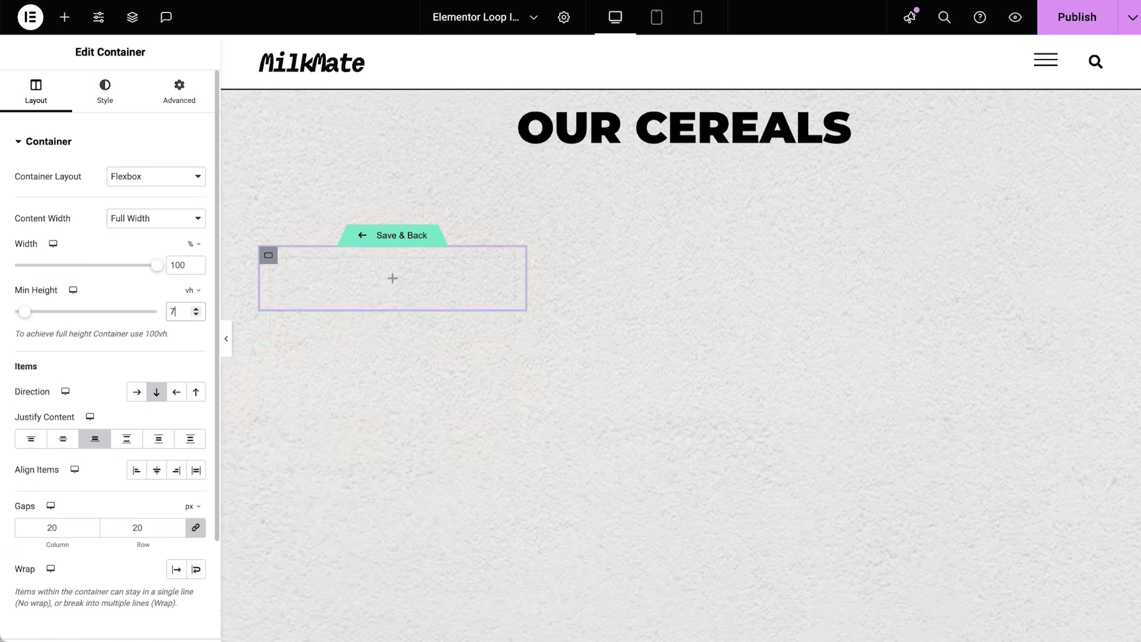
# - Set the card's classic background to the product's dynamic Featured Image
pyautogui.click(103, 89)
pyautogui.click(138, 209)
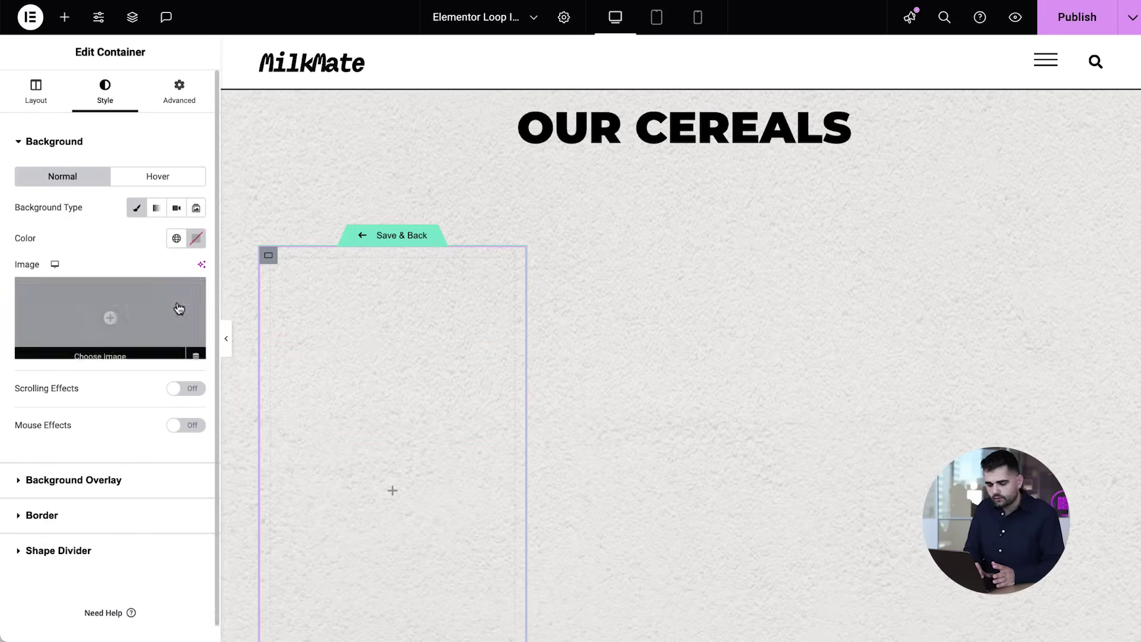
pyautogui.click(190, 349)
pyautogui.click(156, 396)
pyautogui.scroll(-2, 357, 542)
# - Add Product Title, Short Description and Add To Cart widgets to the card
pyautogui.click(392, 379)
pyautogui.moveTo(161, 279); pyautogui.dragTo(375, 390)
pyautogui.moveTo(90, 341); pyautogui.dragTo(409, 587)
pyautogui.moveTo(162, 211); pyautogui.dragTo(393, 595)
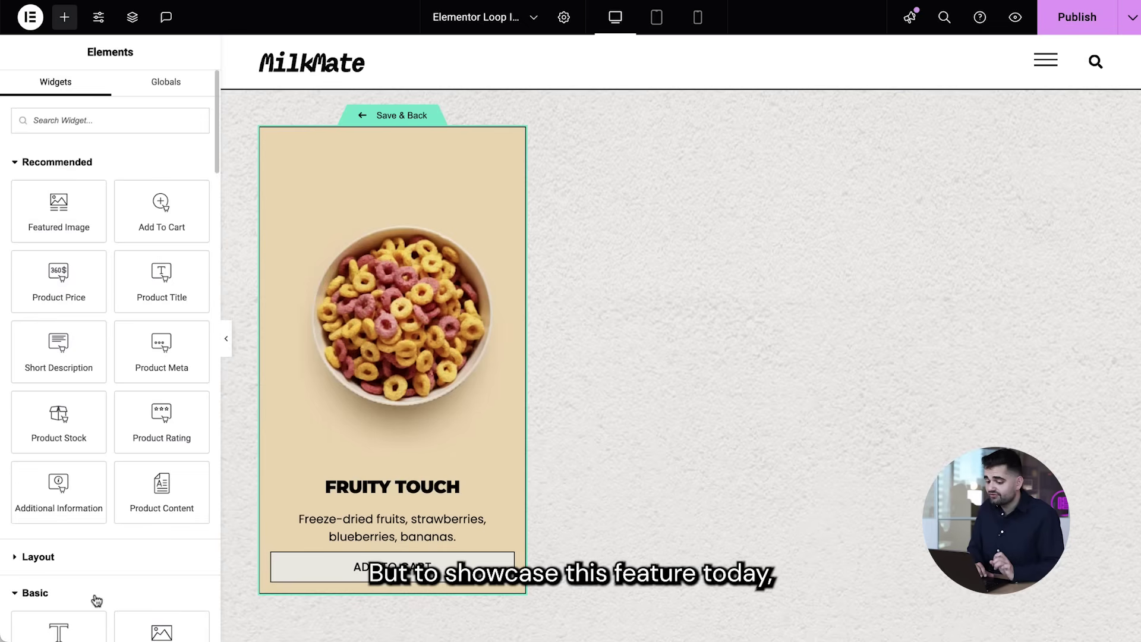
# - Add a 'quick view' button below Add to Cart, plus an empty Off-Canvas widget
pyautogui.scroll(-6, 94, 592)
pyautogui.moveTo(58, 395); pyautogui.dragTo(456, 572)
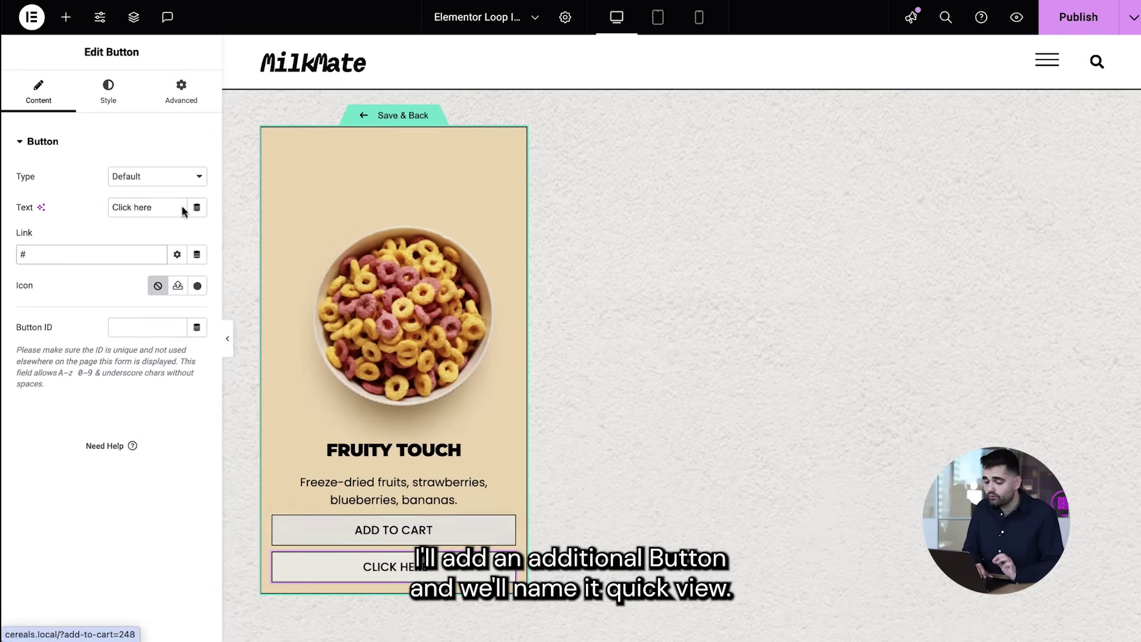
pyautogui.write('quick view')
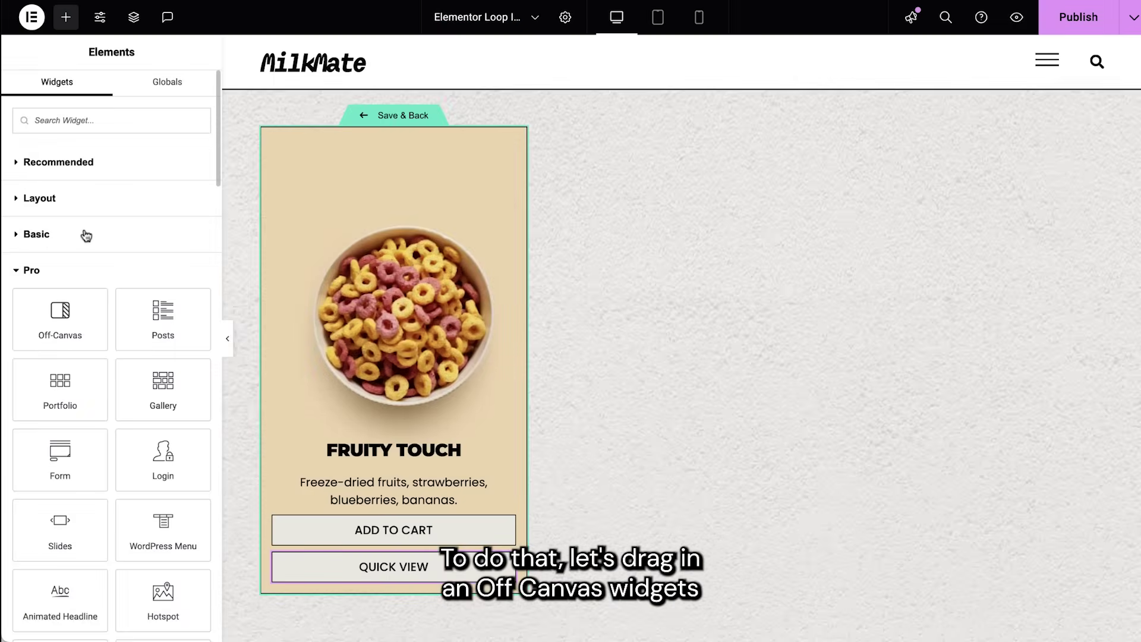
pyautogui.moveTo(291, 483); pyautogui.dragTo(369, 566)
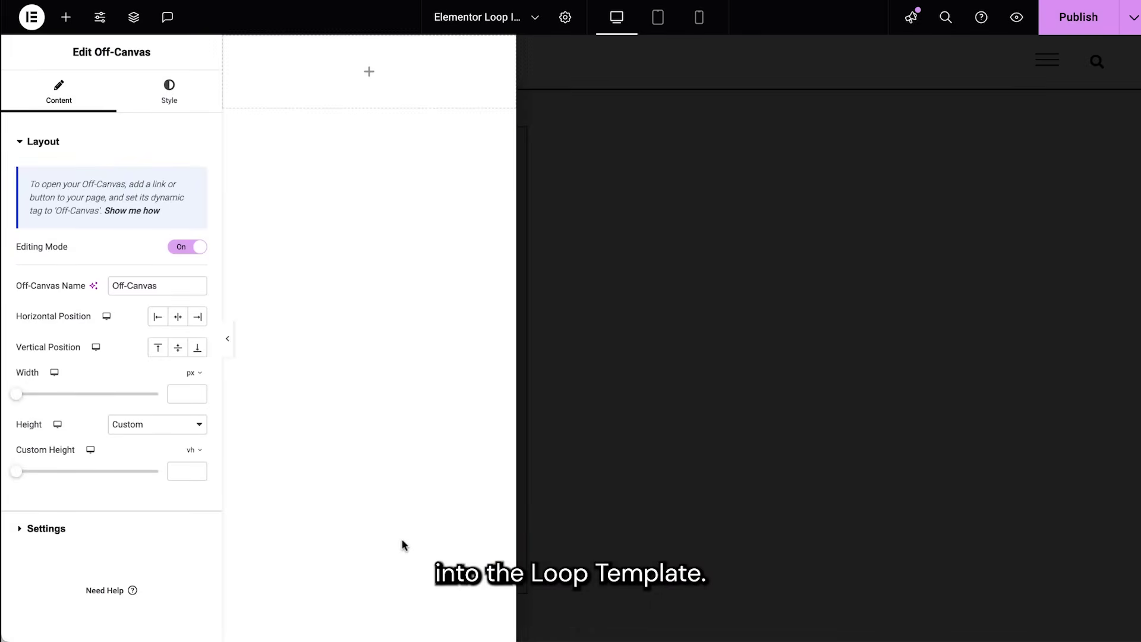
# - Name the off-canvas 'quick view', centre it, and give it 50% width and 70vh height
pyautogui.click(179, 286)
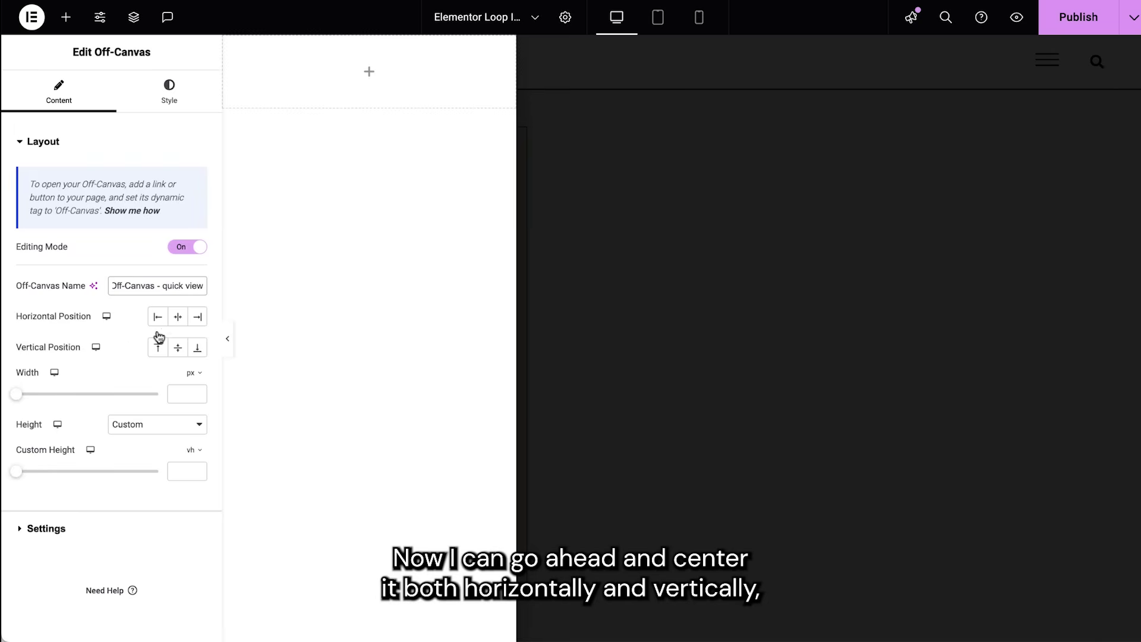
pyautogui.click(174, 318)
pyautogui.click(192, 373)
pyautogui.click(186, 394)
pyautogui.write('50')
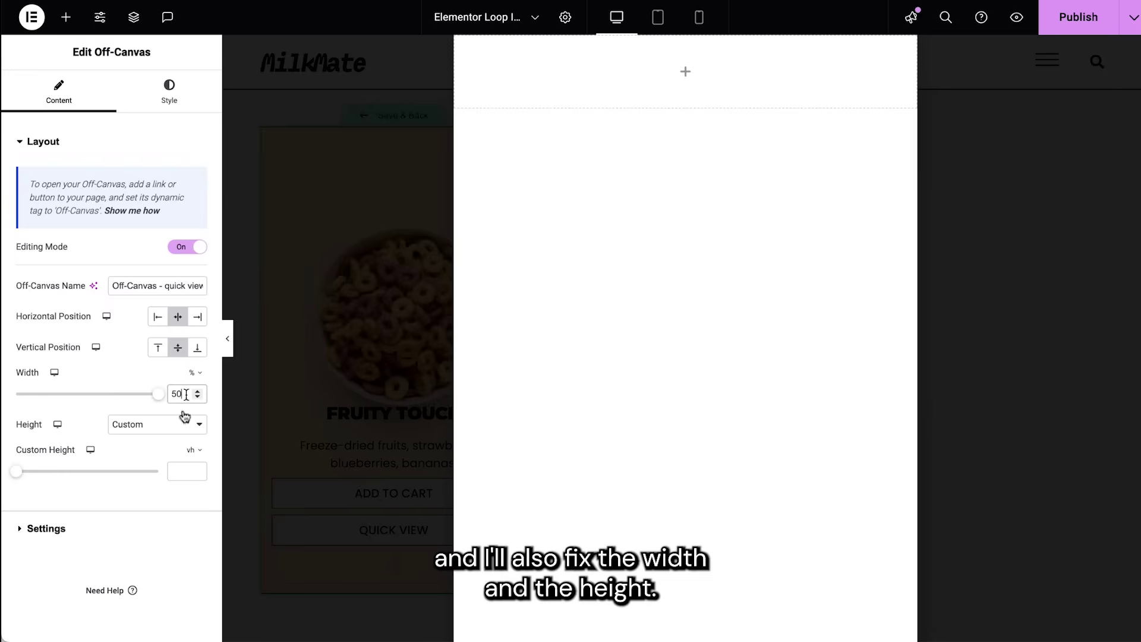
pyautogui.click(180, 471)
pyautogui.write('70')
# - Set Fade In Up entrance and Fade Out Left exit, 16 px corner radius, and add a container
pyautogui.click(165, 535)
pyautogui.click(184, 250)
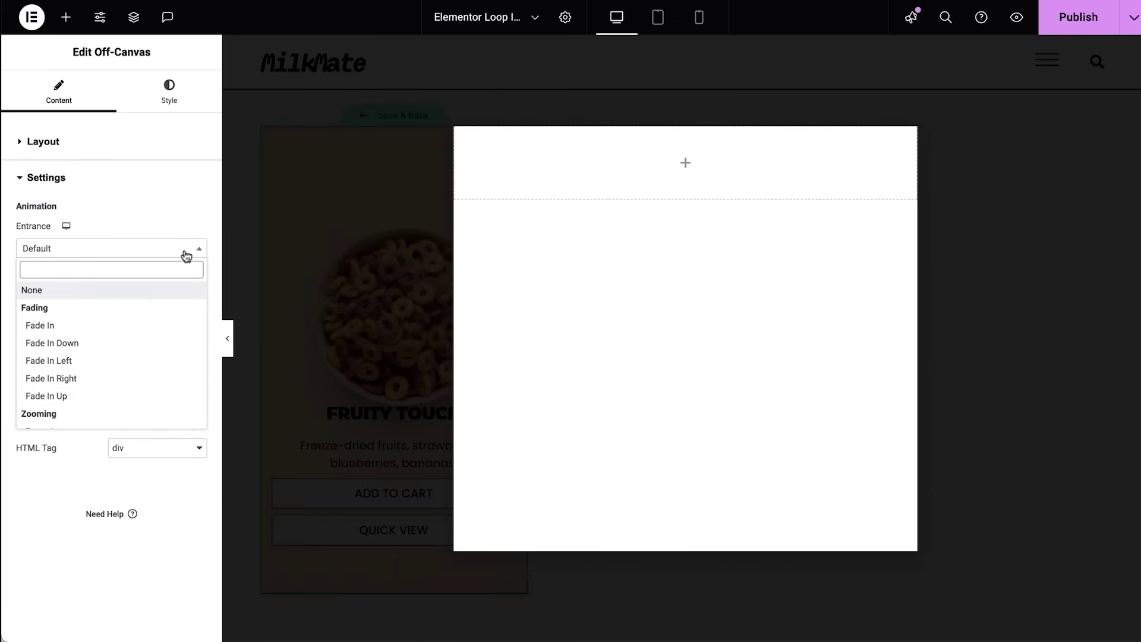
pyautogui.click(148, 372)
pyautogui.click(165, 296)
pyautogui.click(159, 407)
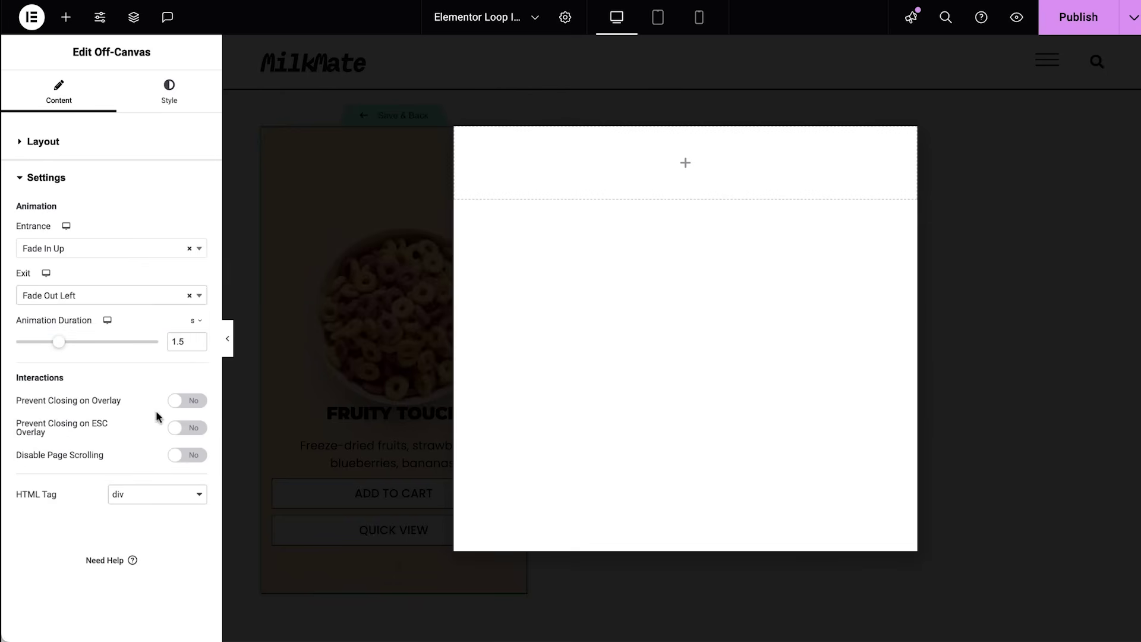
pyautogui.click(186, 110)
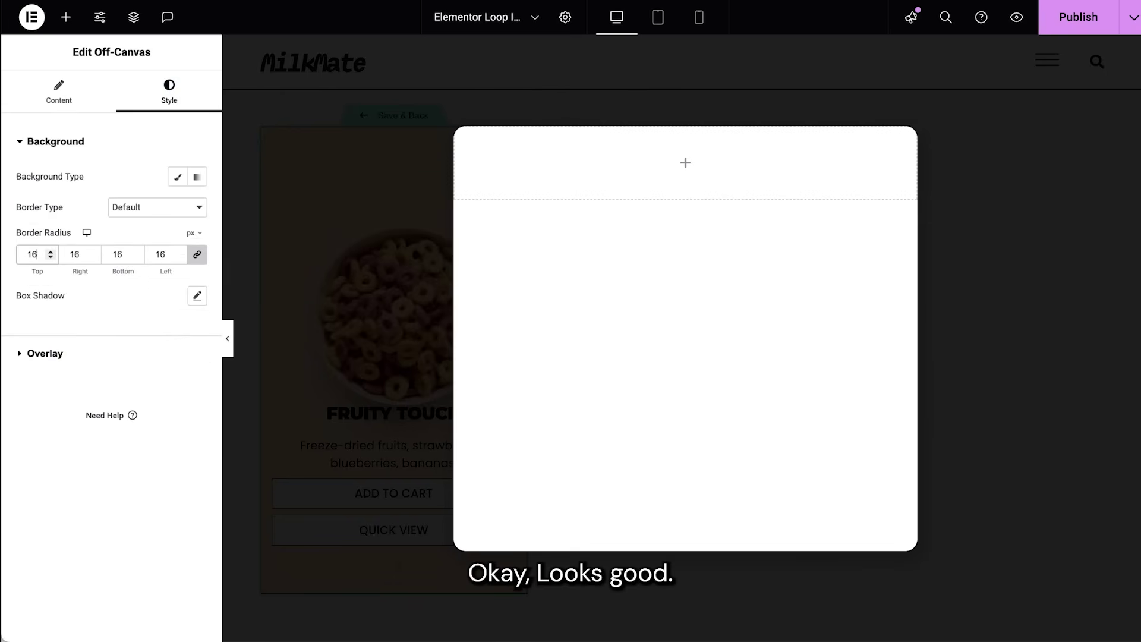
pyautogui.click(685, 163)
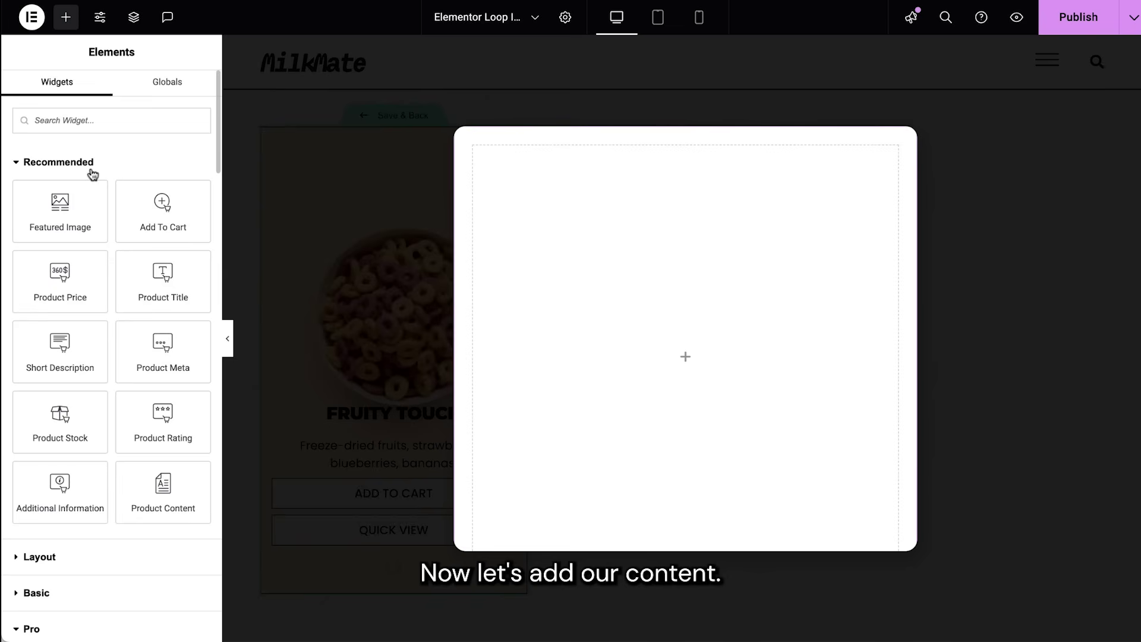
# - Add Product Title, Product Content and Product Price widgets to the quick-view panel
pyautogui.moveTo(191, 280); pyautogui.dragTo(547, 382)
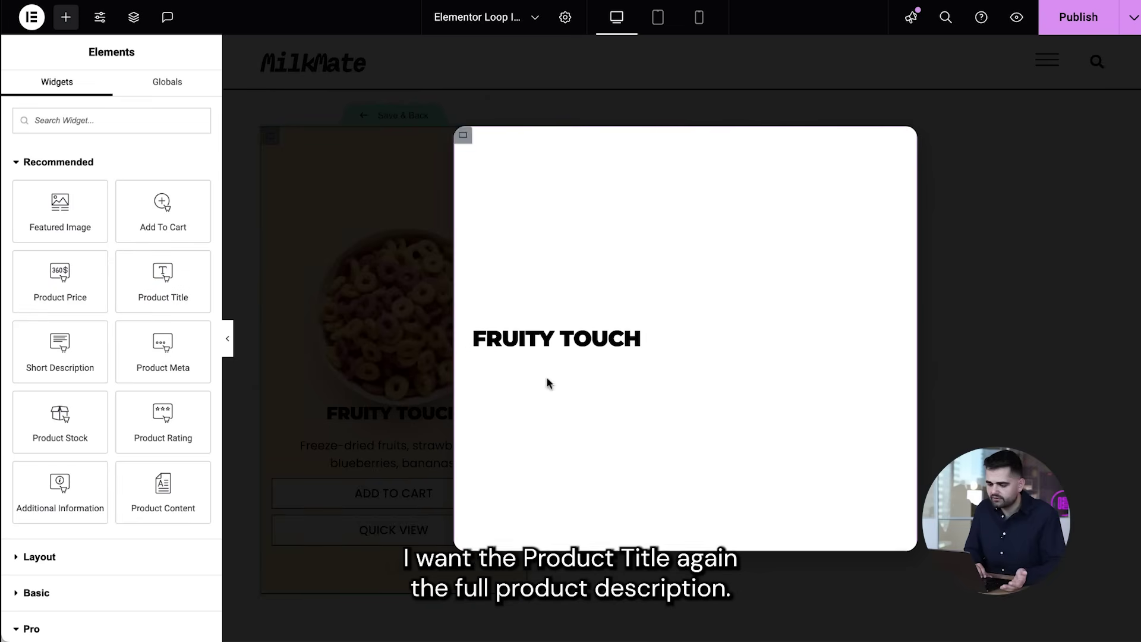
pyautogui.moveTo(169, 501); pyautogui.dragTo(624, 369)
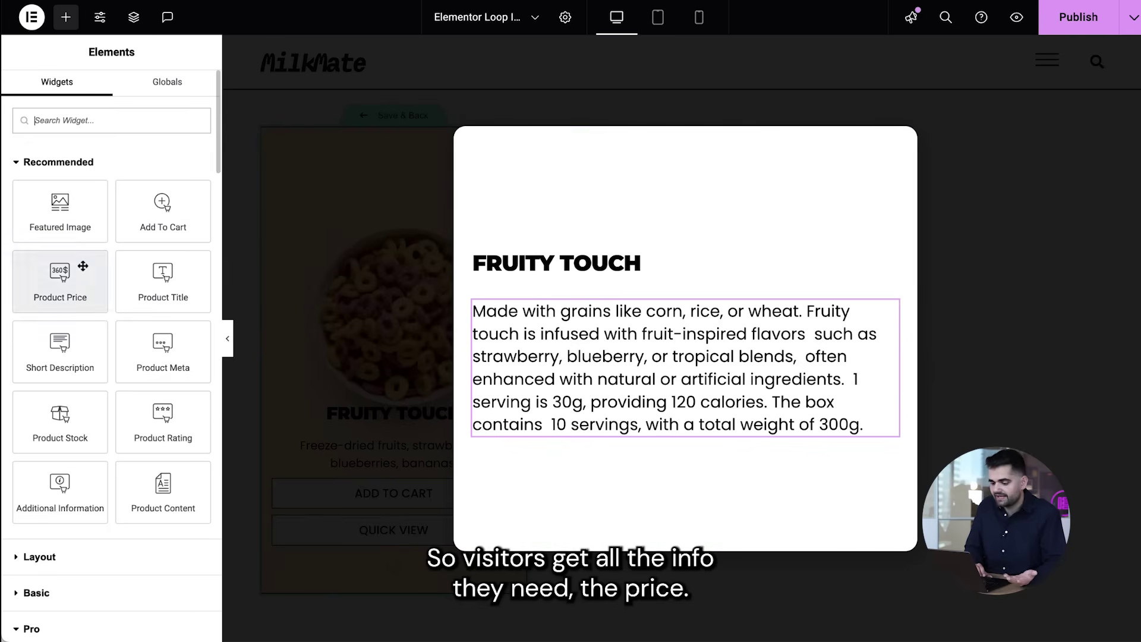
pyautogui.moveTo(79, 262); pyautogui.dragTo(559, 431)
pyautogui.moveTo(558, 430); pyautogui.dragTo(559, 434)
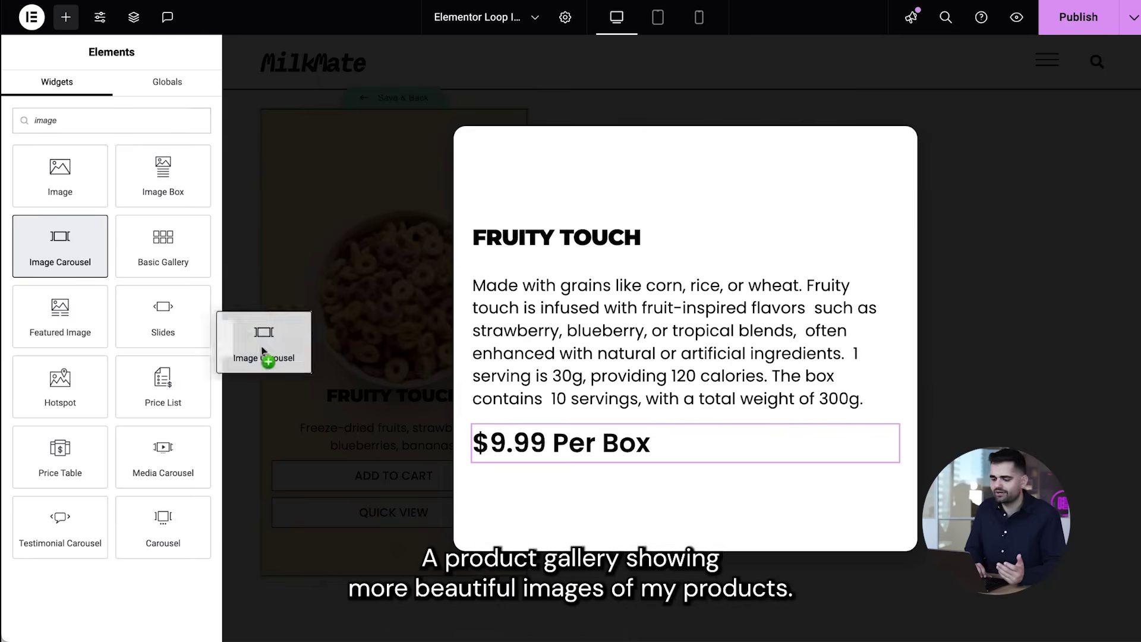
# - Add an Image Carousel using the Product Gallery tag, then an Add To Cart widget
pyautogui.moveTo(262, 351); pyautogui.dragTo(600, 468)
pyautogui.click(197, 209)
pyautogui.click(146, 294)
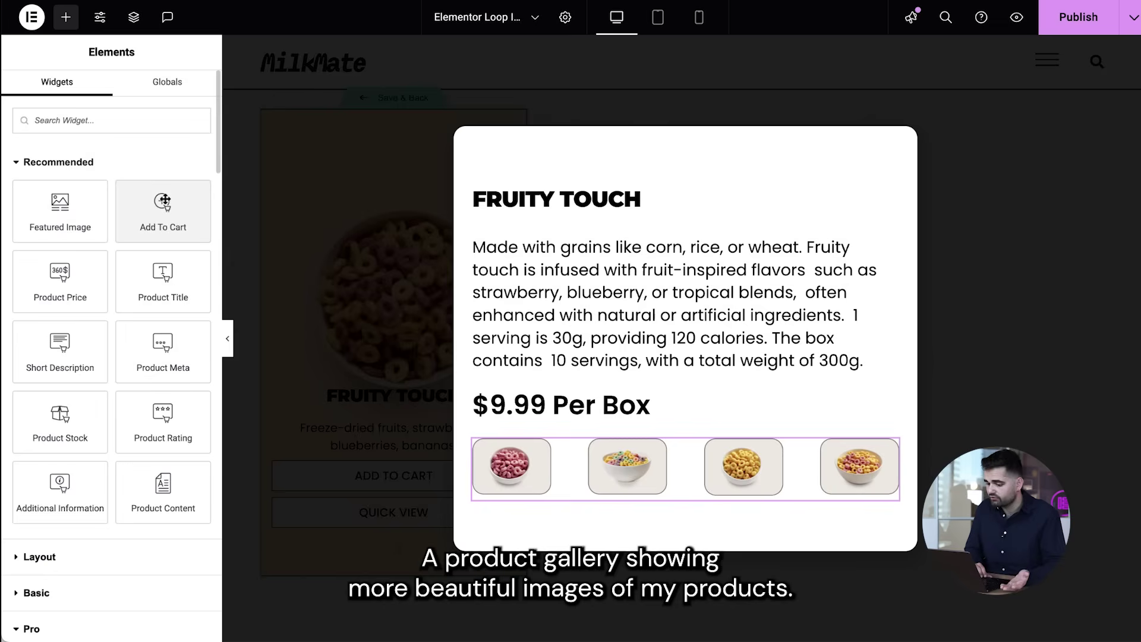
pyautogui.moveTo(165, 211); pyautogui.dragTo(568, 488)
# - Turn off the off-canvas Editing Mode so it is hidden on the canvas
pyautogui.click(134, 16)
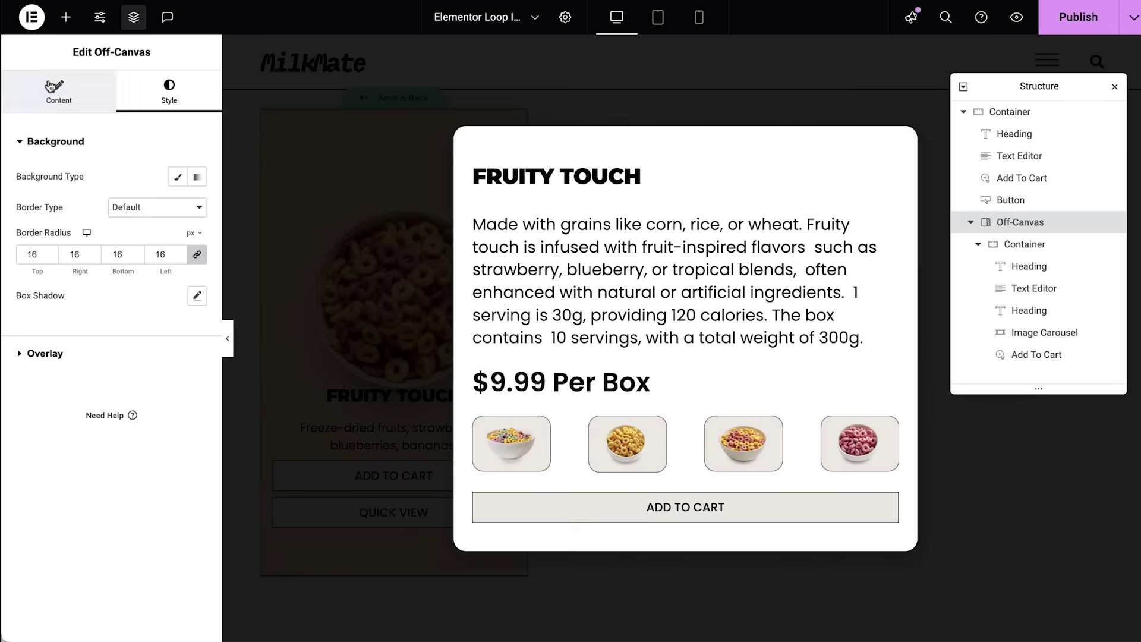
pyautogui.click(51, 87)
pyautogui.click(182, 247)
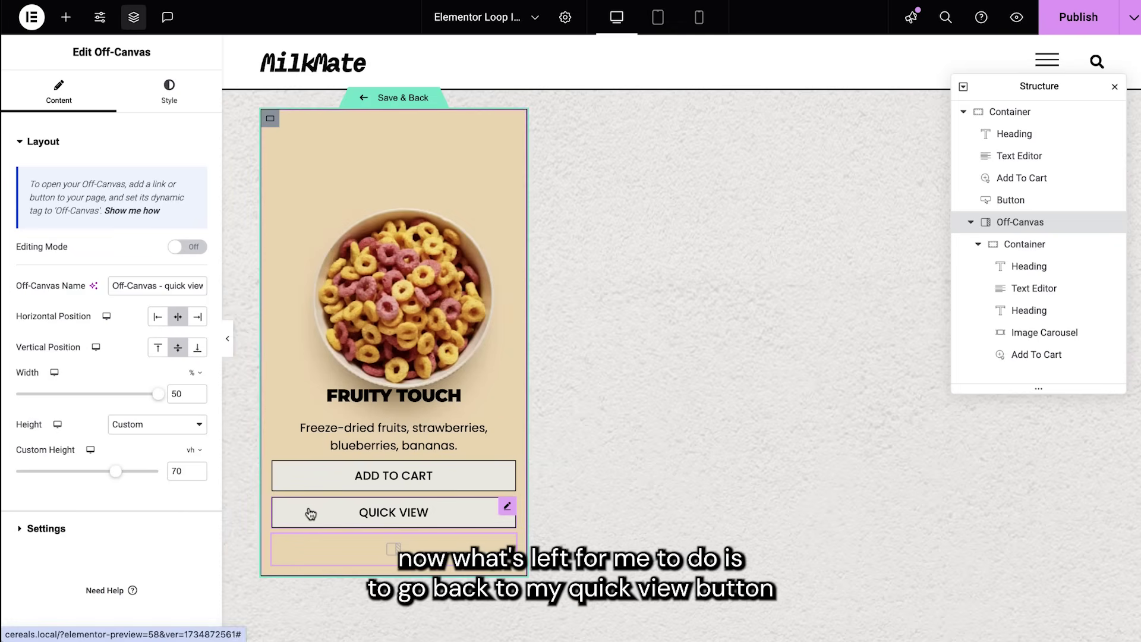
# - Set the Quick View button's link to Off-Canvas 'Off-Canvas - quick view', then Save & Back
pyautogui.click(310, 514)
pyautogui.click(196, 255)
pyautogui.scroll(-3, 167, 425)
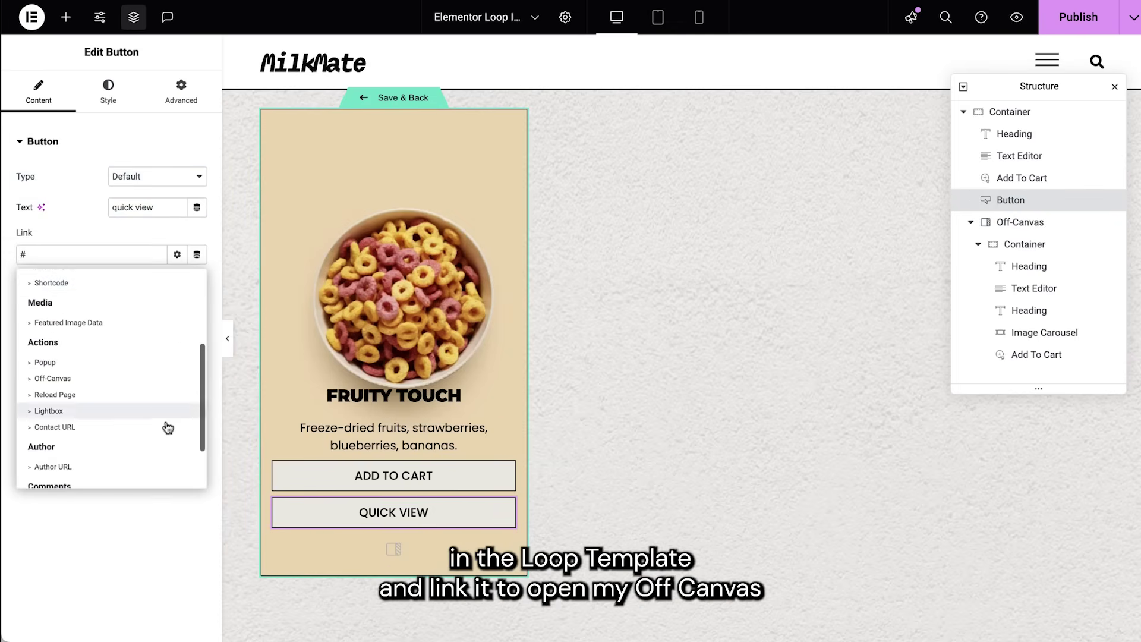
pyautogui.click(165, 378)
pyautogui.click(24, 255)
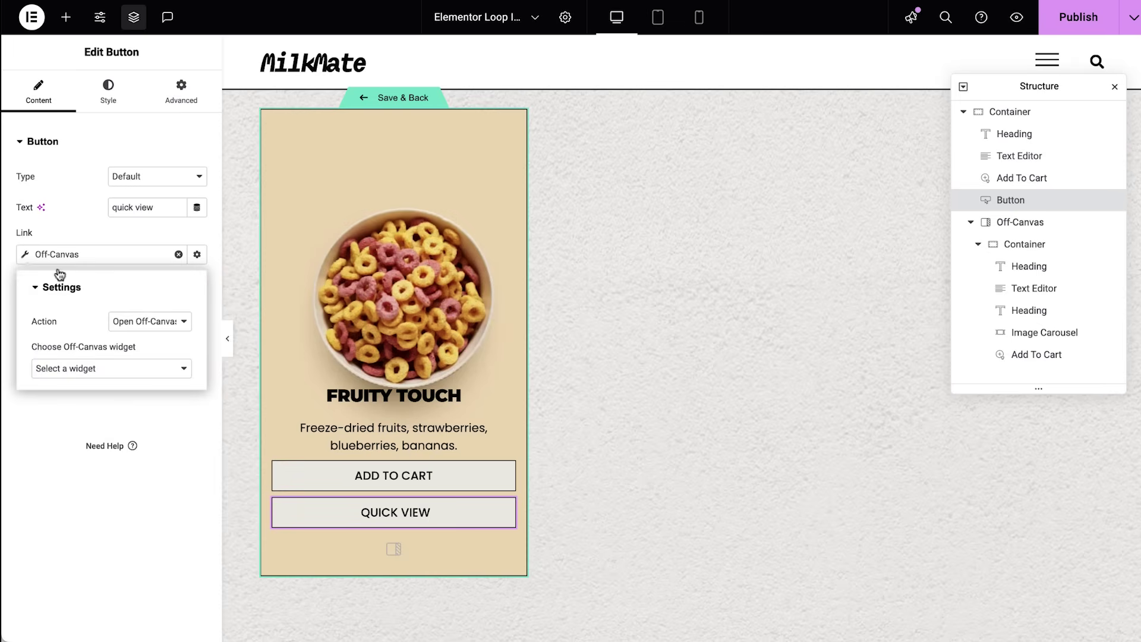
pyautogui.click(143, 386)
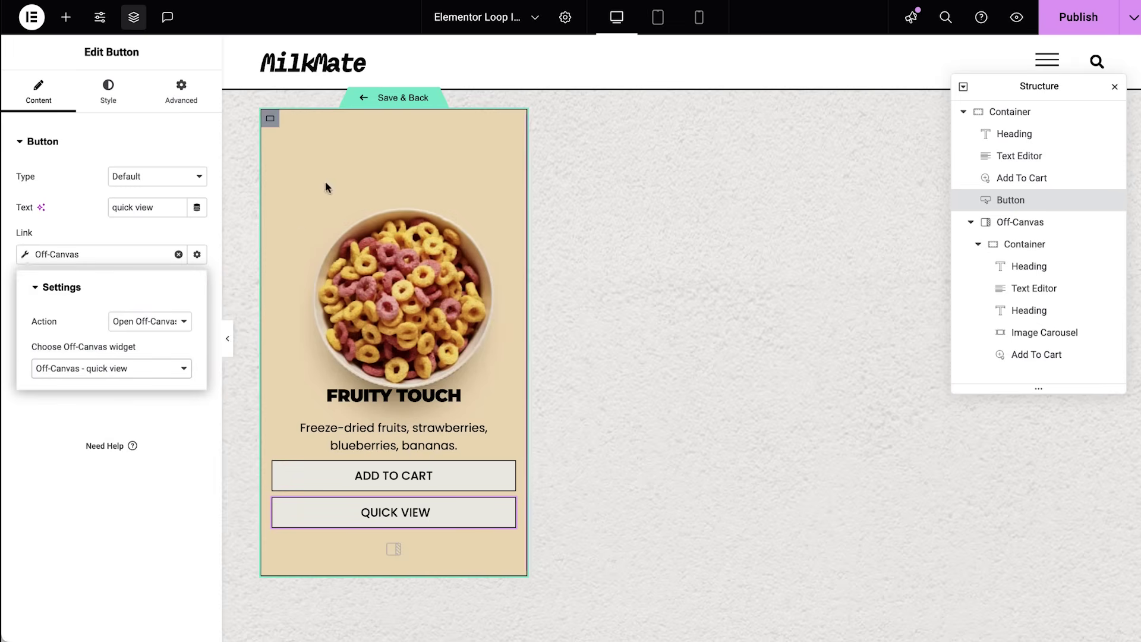
pyautogui.click(387, 101)
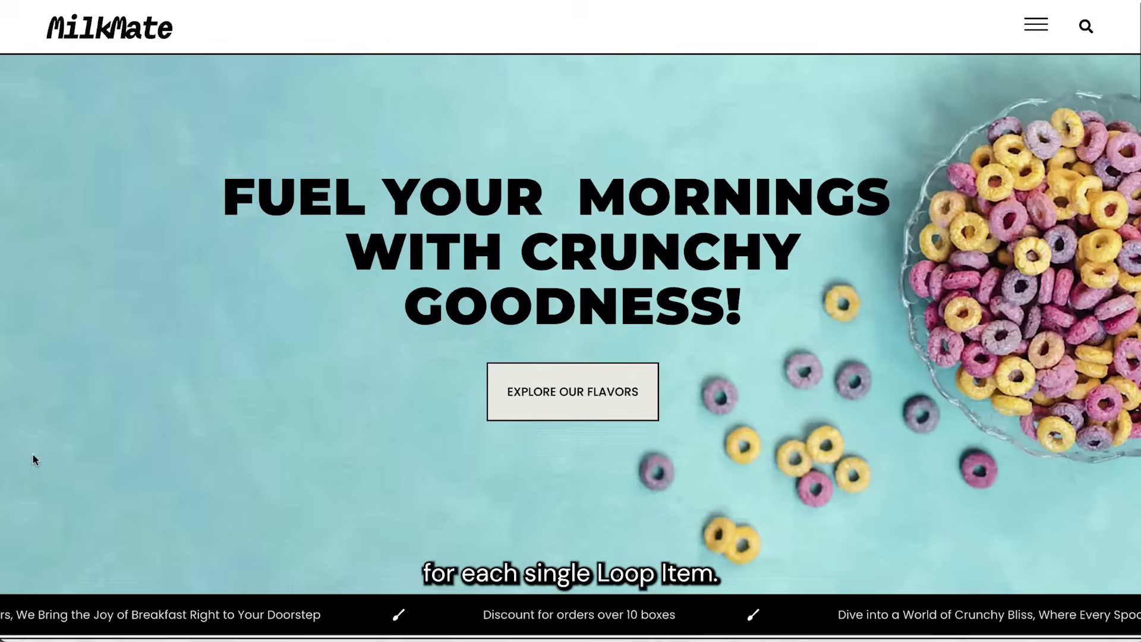
# - Scroll to the cereals, add Fruity Touch to the cart via its Quick View modal, and close it
pyautogui.scroll(-3, 34, 458)
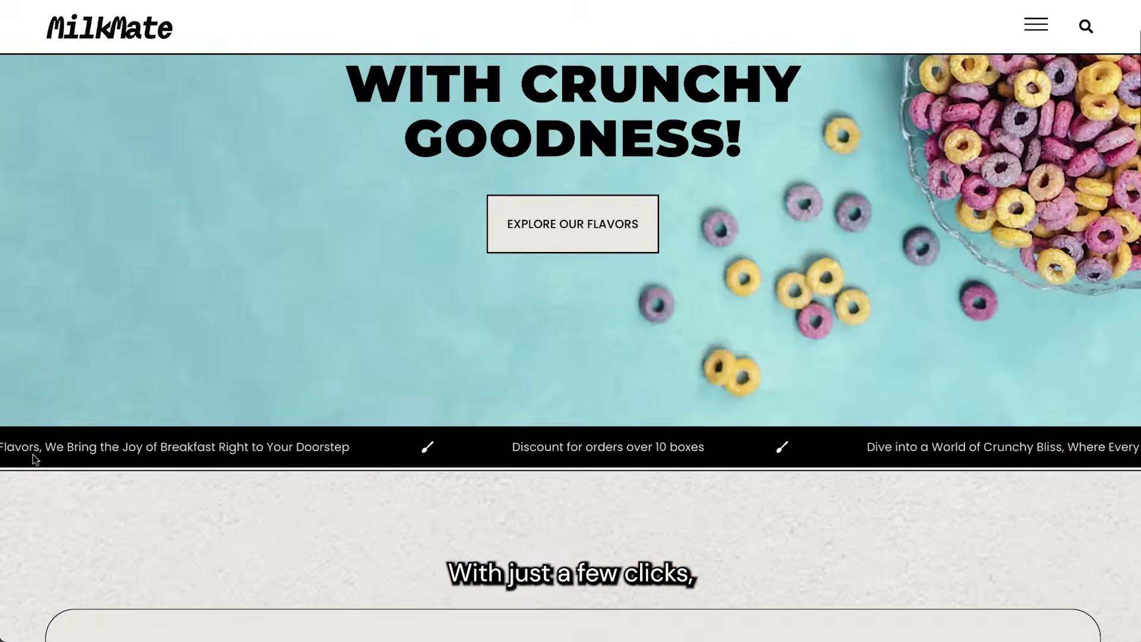
pyautogui.scroll(-8, 33, 454)
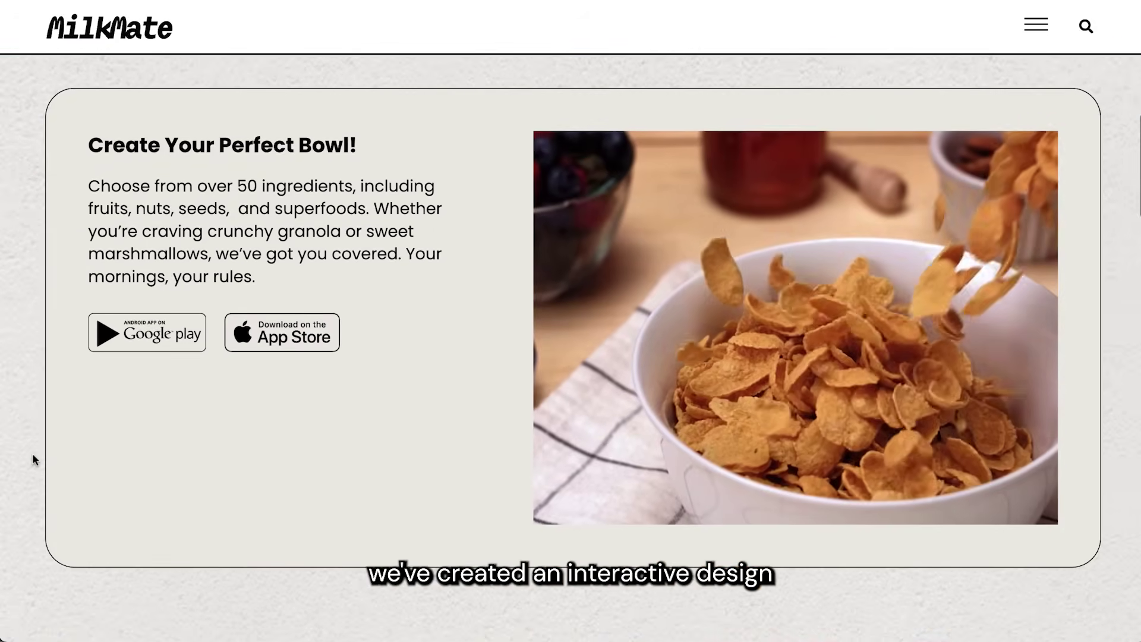
pyautogui.scroll(-11, 33, 459)
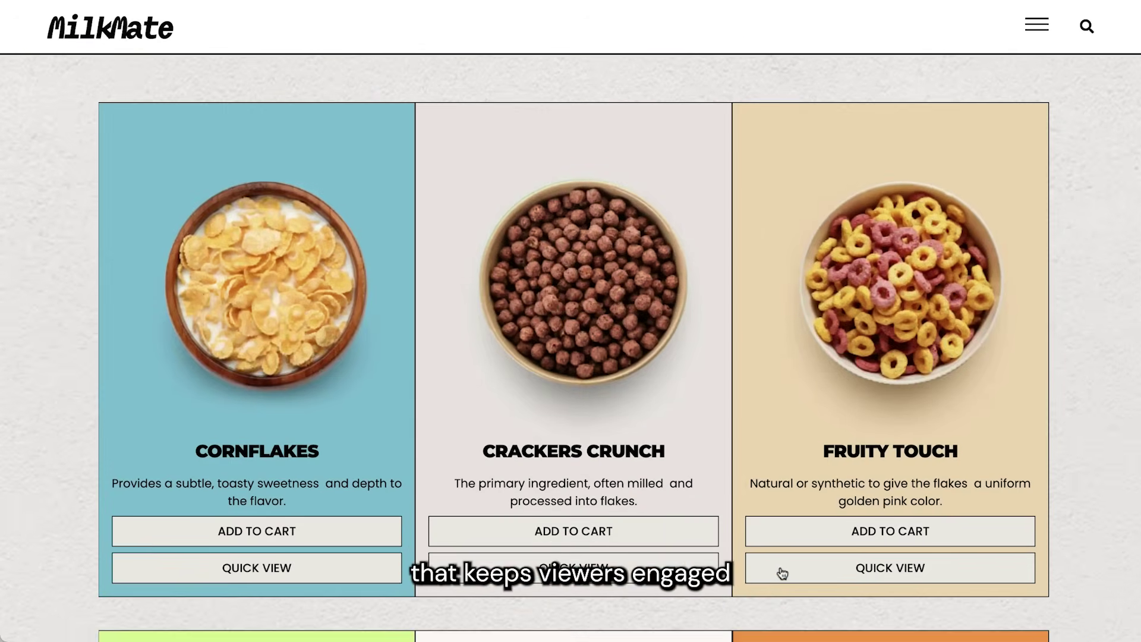
pyautogui.click(782, 572)
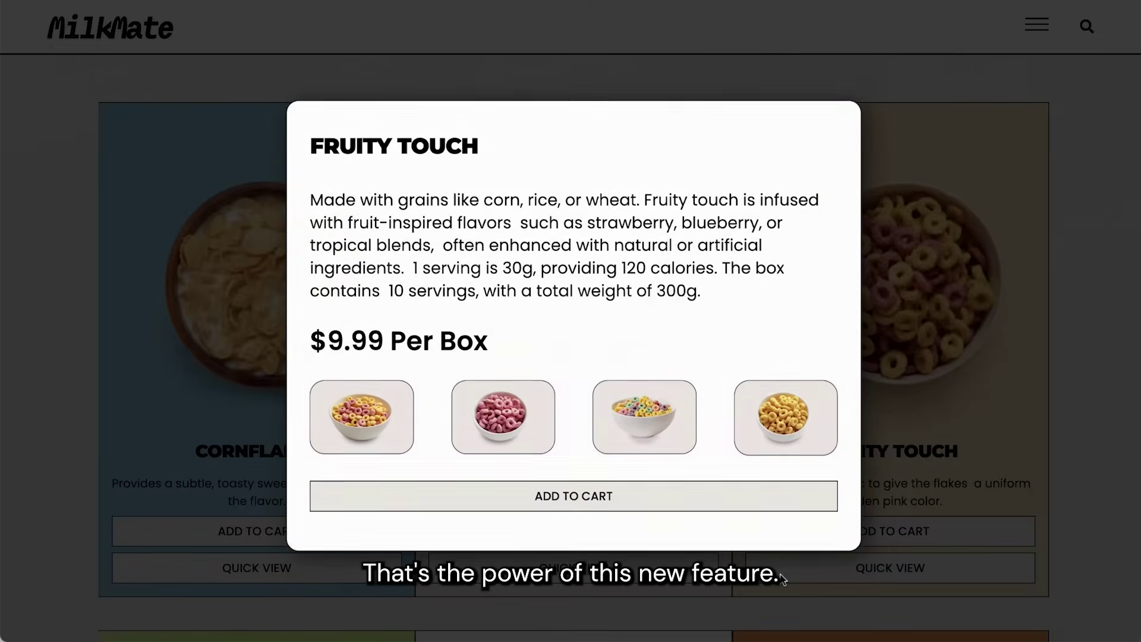
pyautogui.click(746, 497)
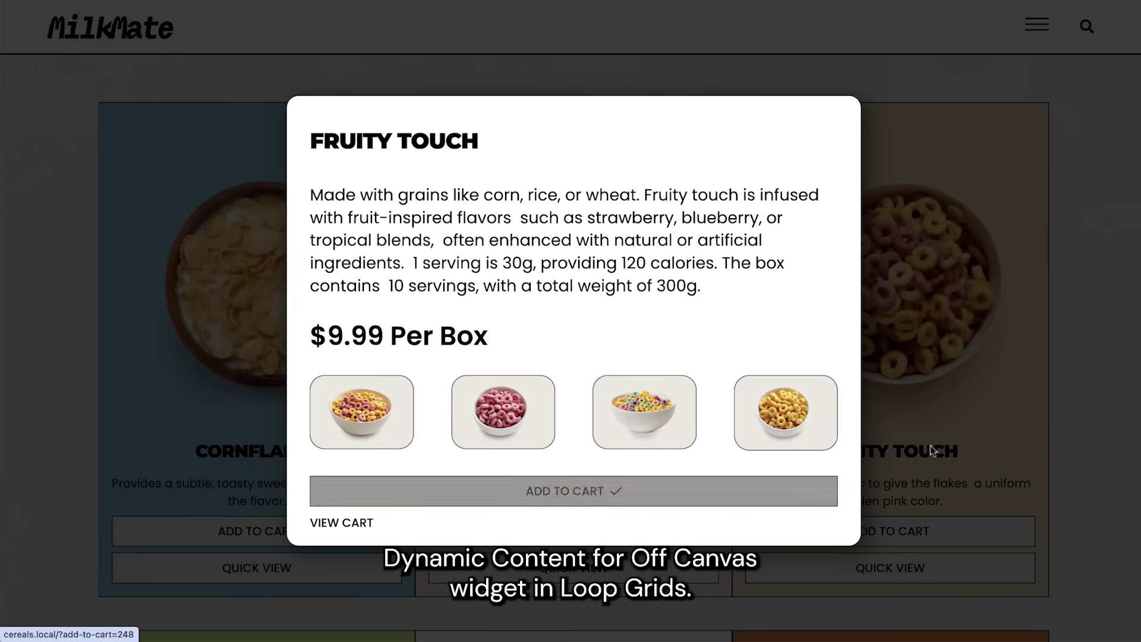
pyautogui.click(1100, 405)
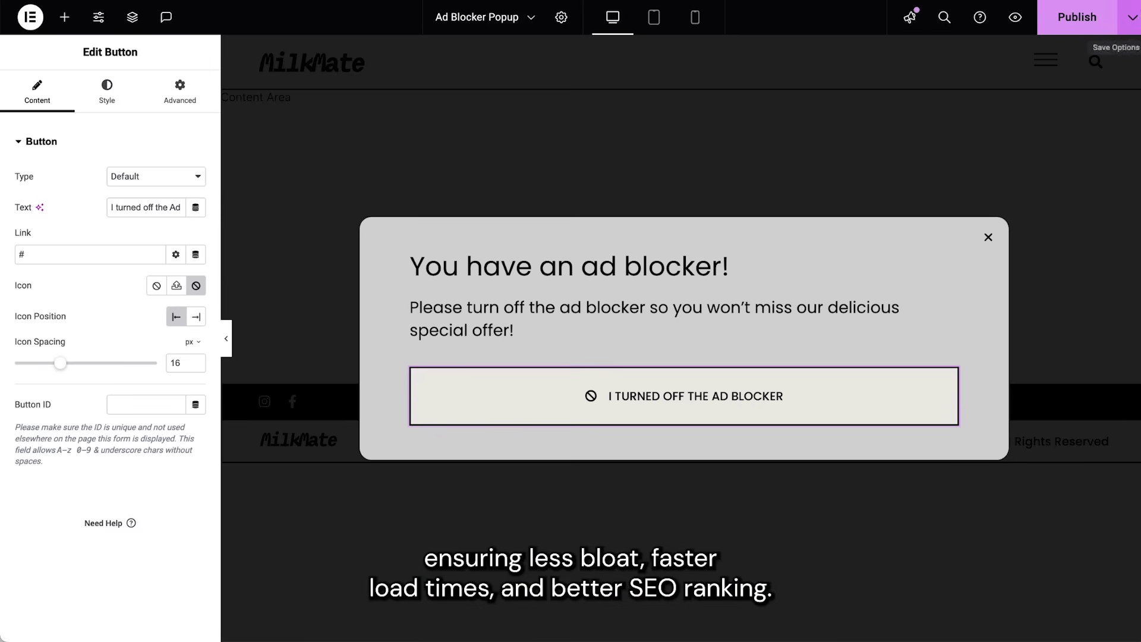
# - In the popup's triggers, enable On Page Load and AdBlock Detection
pyautogui.click(1134, 18)
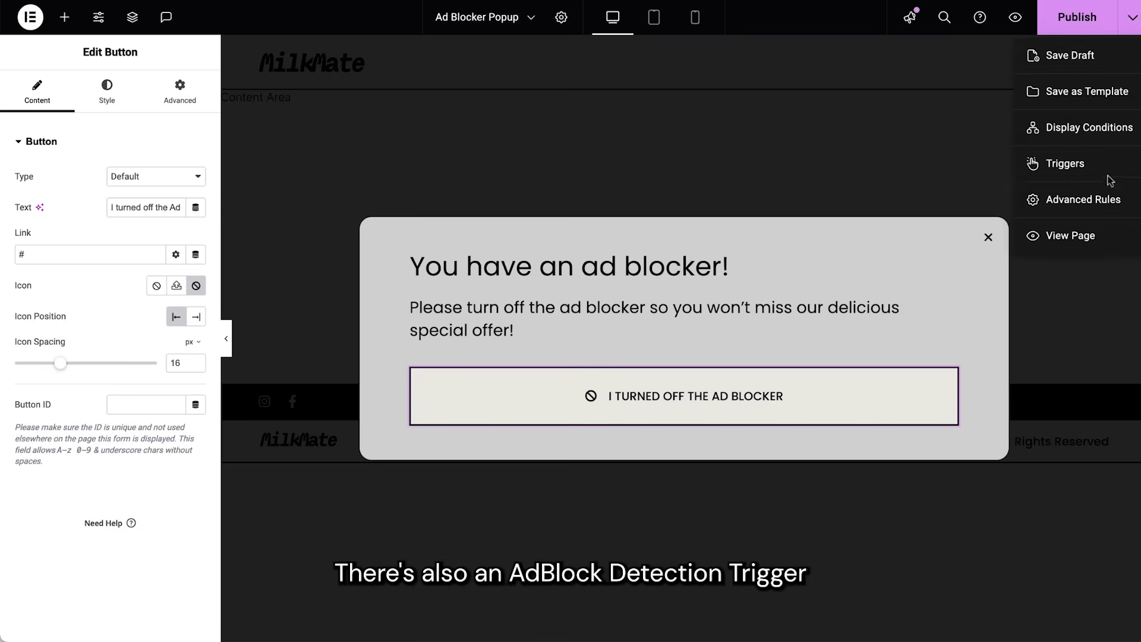
pyautogui.click(1107, 169)
pyautogui.click(952, 107)
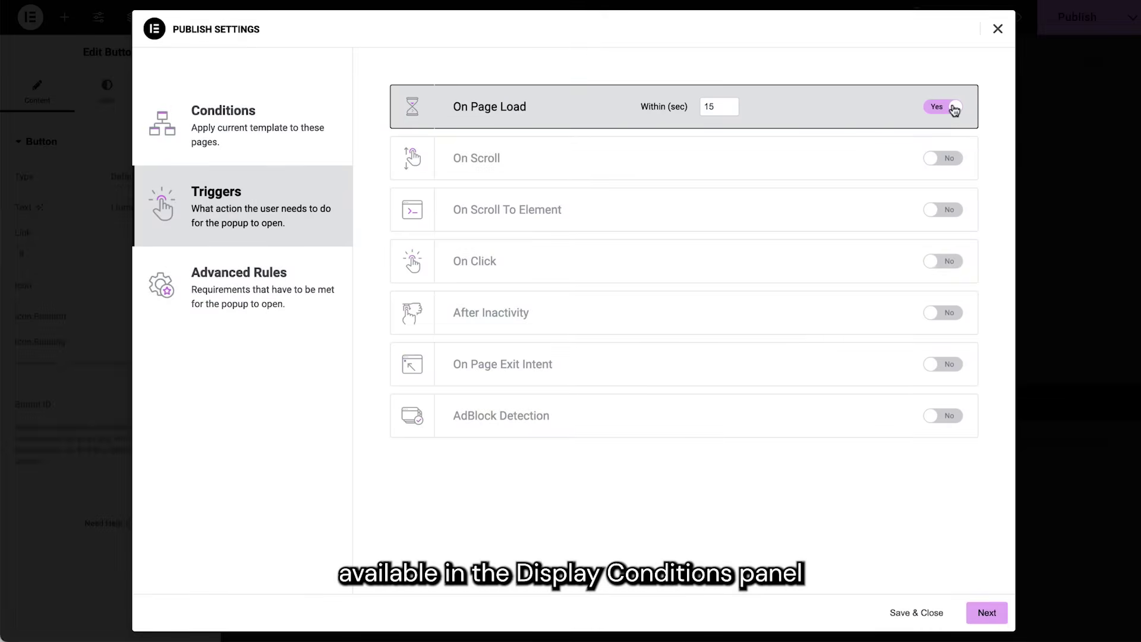
pyautogui.click(945, 416)
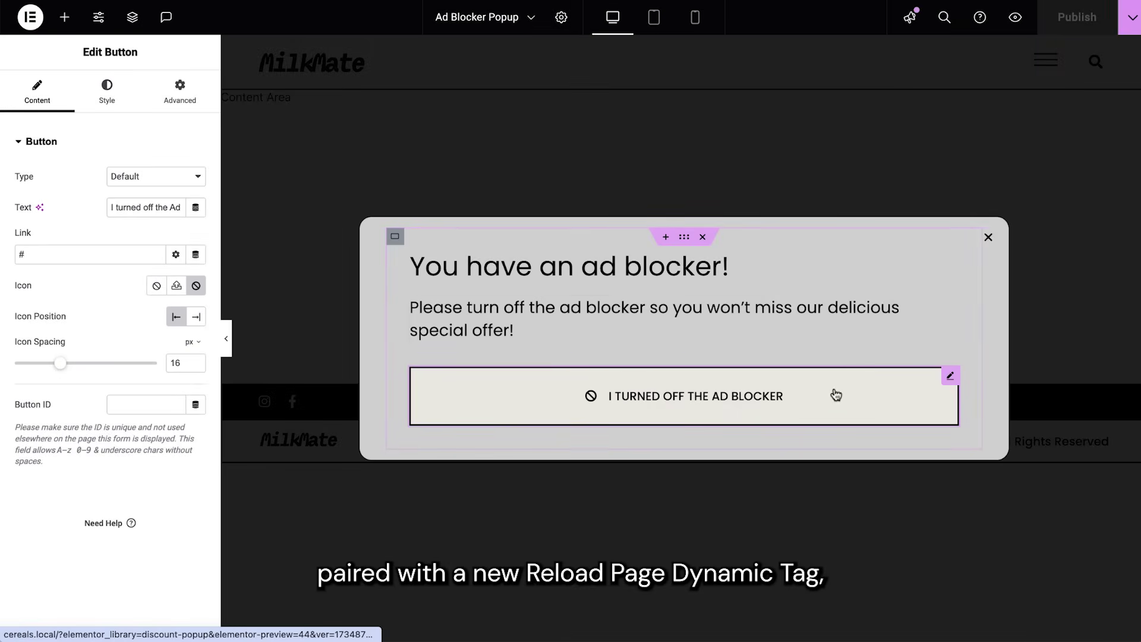
# - Set the popup button's link to the Reload Page dynamic tag and test it
pyautogui.click(194, 256)
pyautogui.scroll(-5, 155, 422)
pyautogui.click(119, 363)
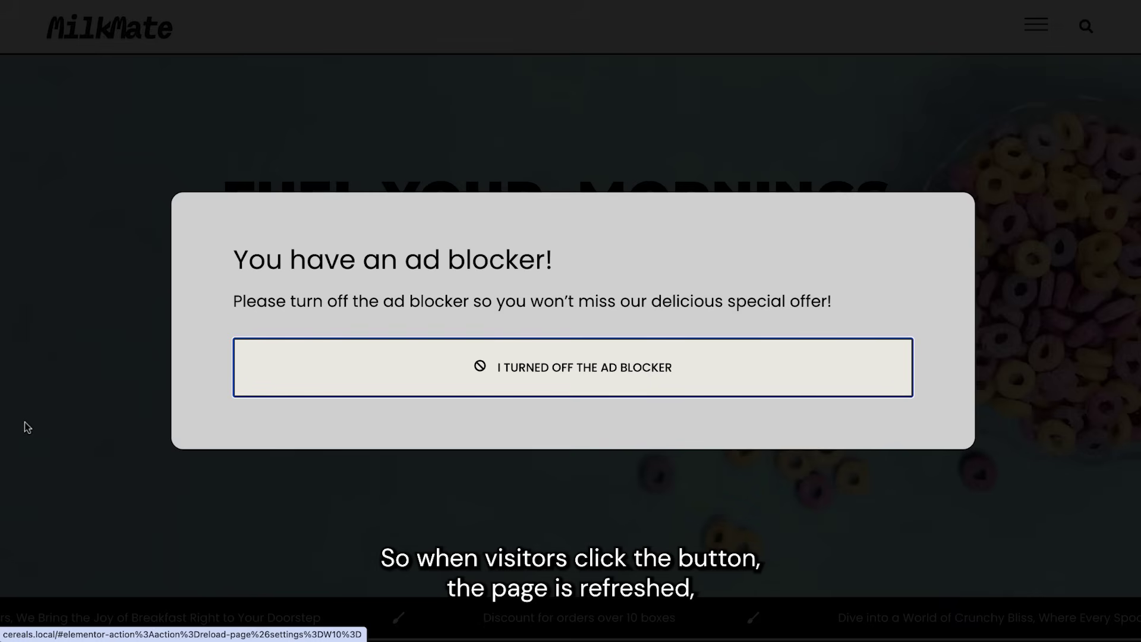
pyautogui.click(352, 384)
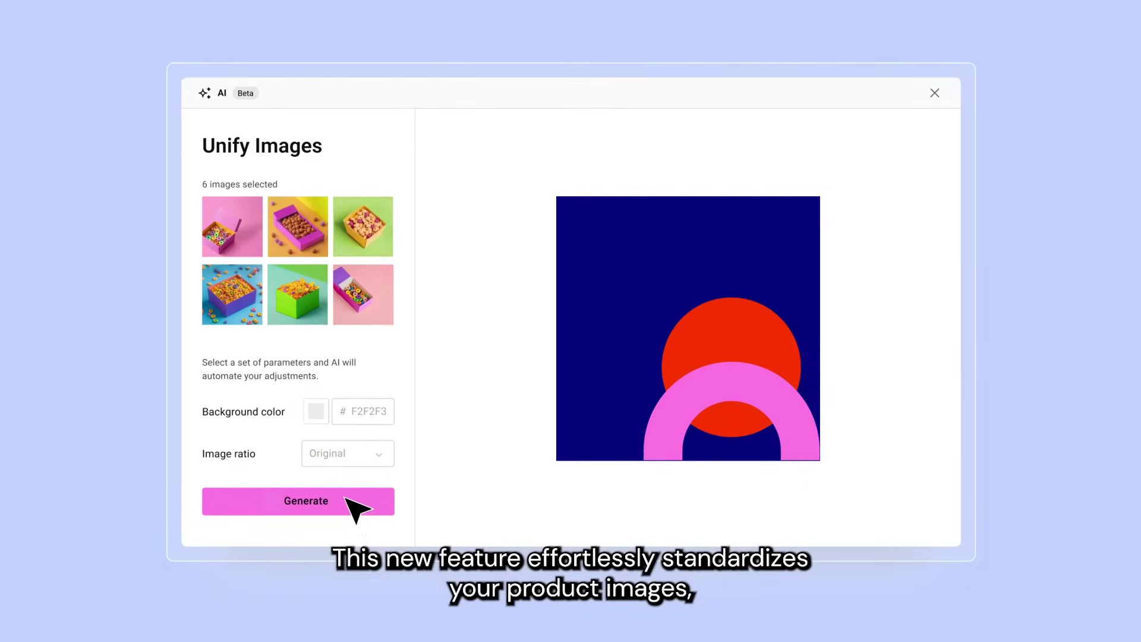
# - Generate unified versions of the six cereal images on #F2F2F3 with Original ratio
pyautogui.click(346, 499)
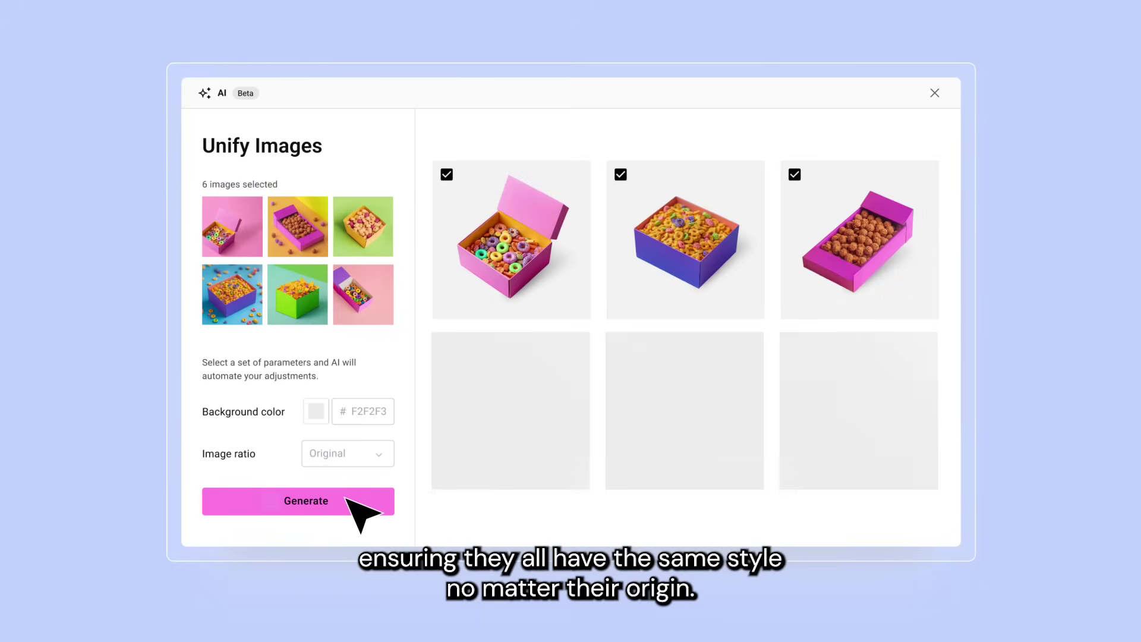